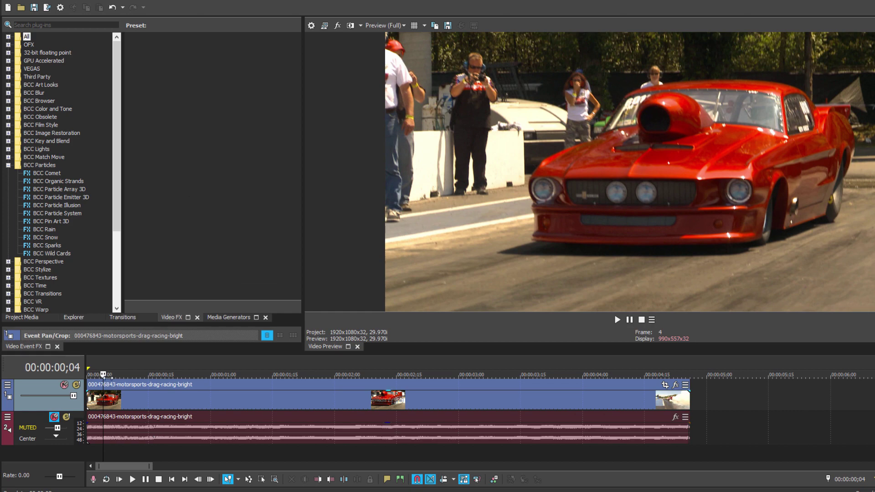
- Preview the drag-racing clip, and apply the BCC Particle Illusion effect to it with its settings enlarged
key(space)
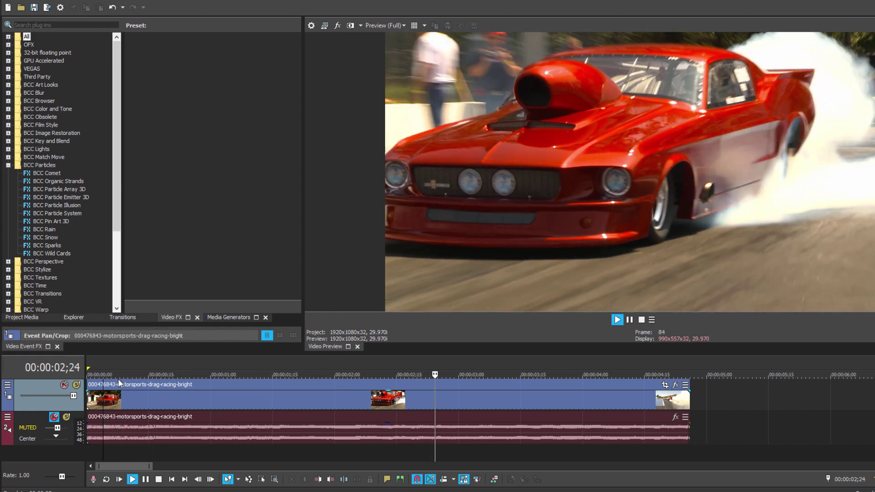
key(space)
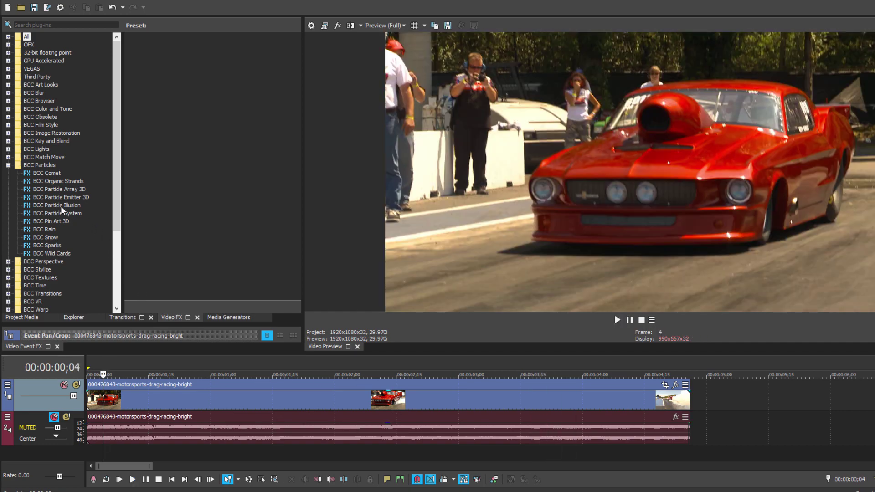
drag(61, 206, 248, 400)
drag(236, 326, 237, 48)
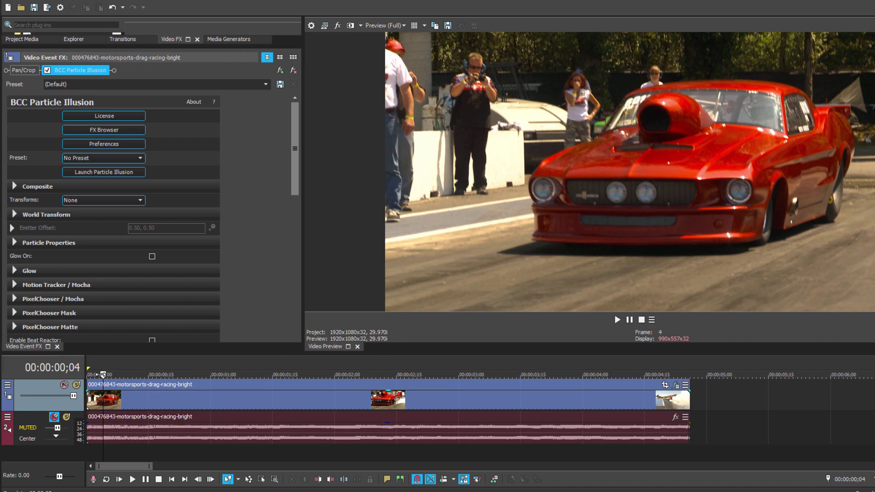
- Park the playhead at 00:00:02;10 and set the effect's Transforms to World + Emitter
key(space)
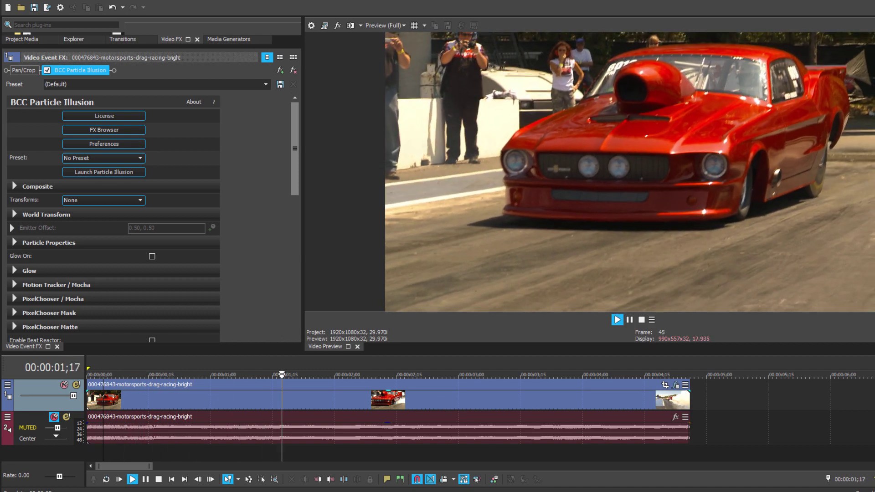
mouse_move(282, 375)
mouse_down()
mouse_move(500, 374)
mouse_move(265, 374)
mouse_move(634, 375)
mouse_move(375, 374)
mouse_up()
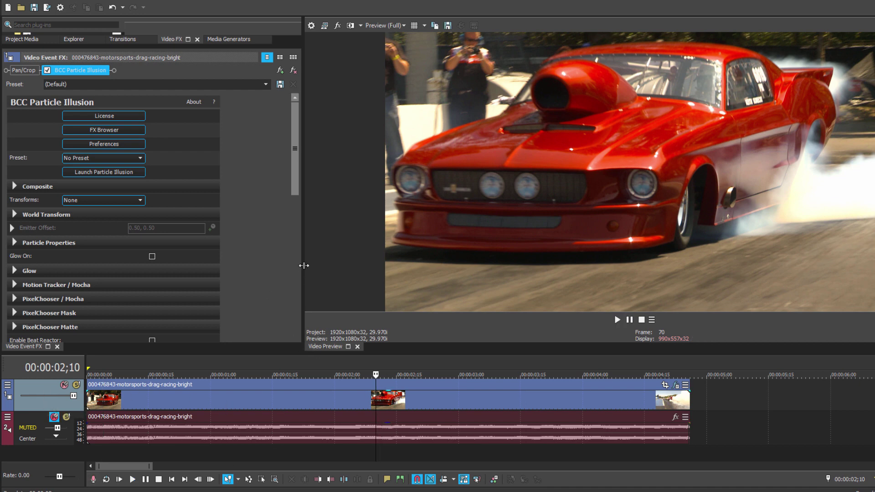
click(141, 202)
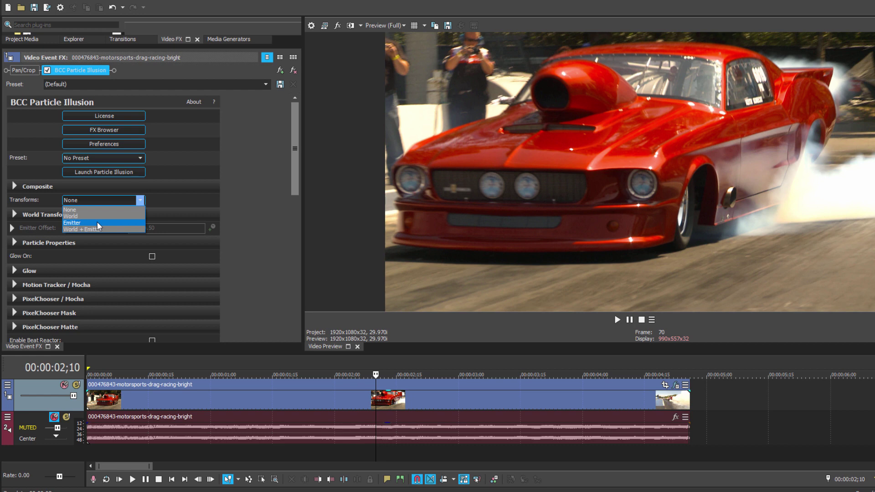
click(115, 229)
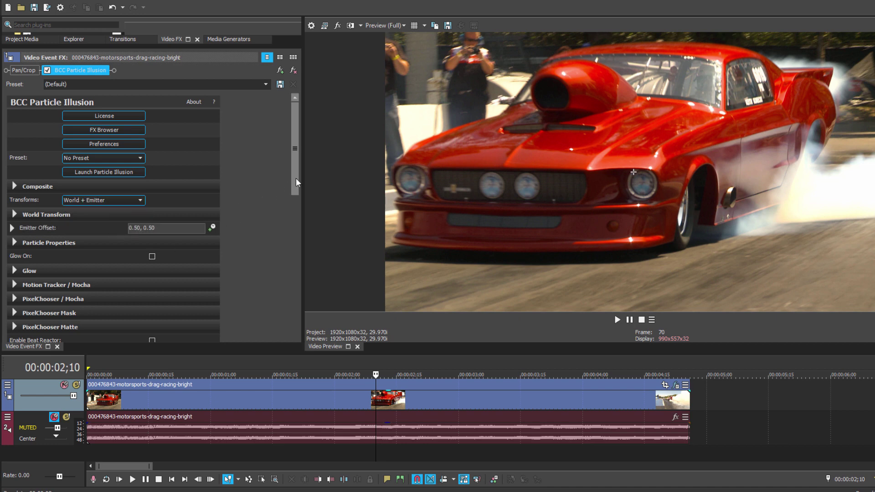
- Launch the Mocha motion tracker from the BCC Particle Illusion effect
drag(296, 178, 278, 280)
scroll(222, 283, down, 1)
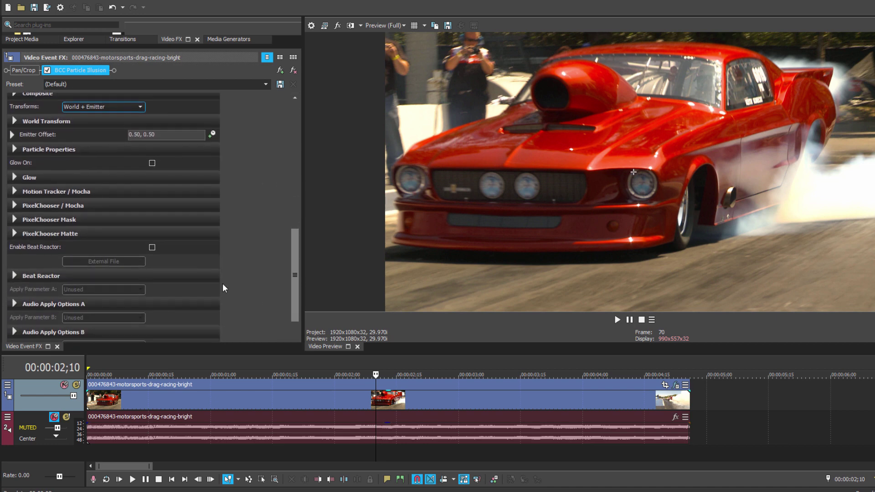
click(15, 192)
click(136, 204)
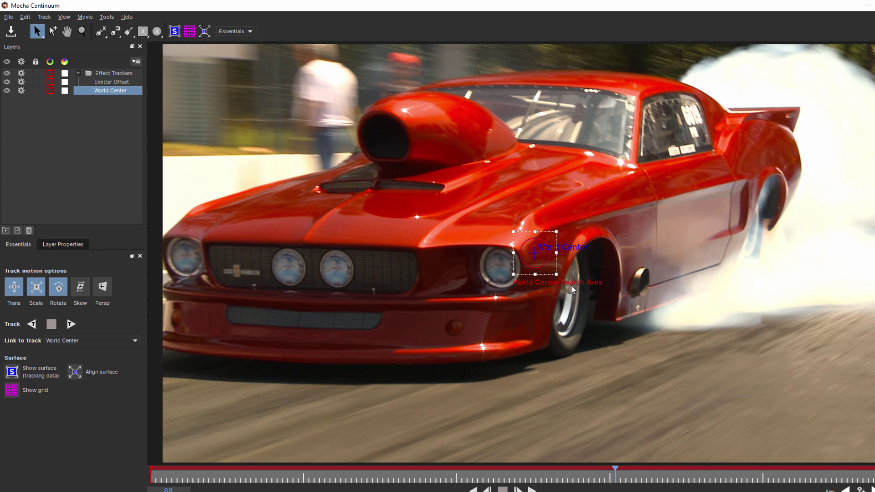
- Move the World Center search area beside the car's headlight and its point onto the hood, and hide that tracker
drag(535, 268, 457, 302)
drag(531, 255, 459, 221)
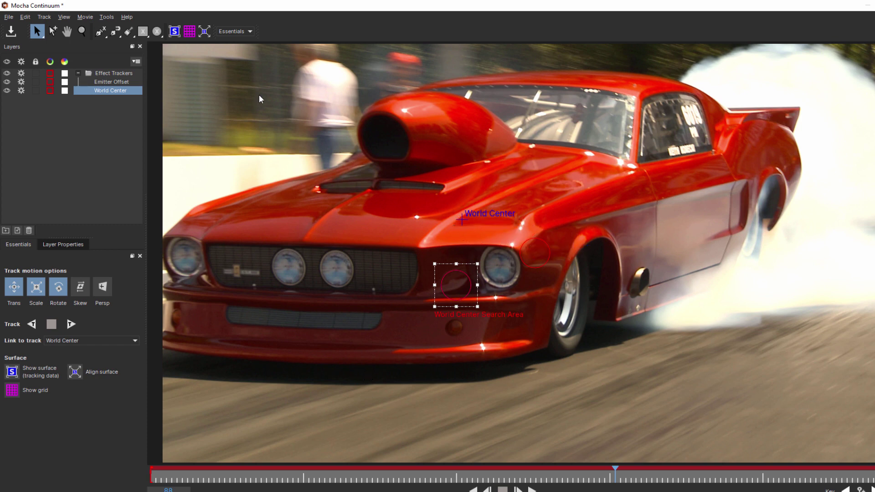
click(7, 90)
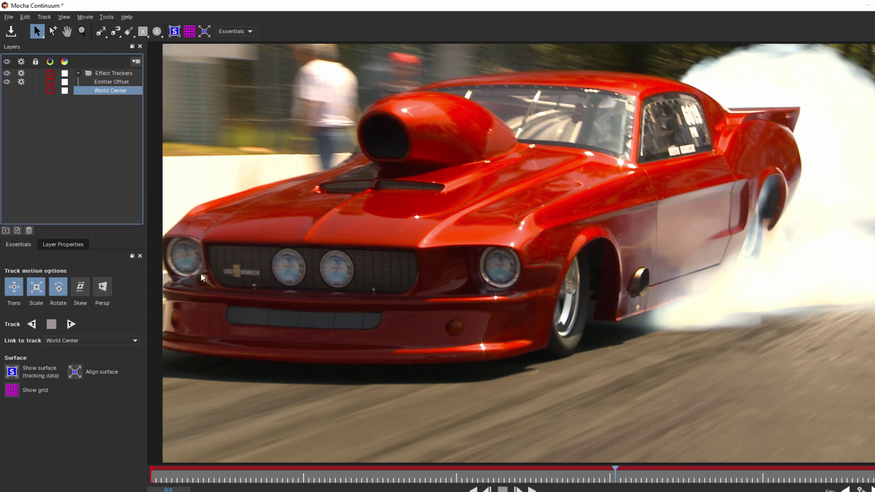
- At frame 113, place the Emitter Offset tracker's point on the car's exhaust pipe and fit an enlarged search area around it
click(131, 83)
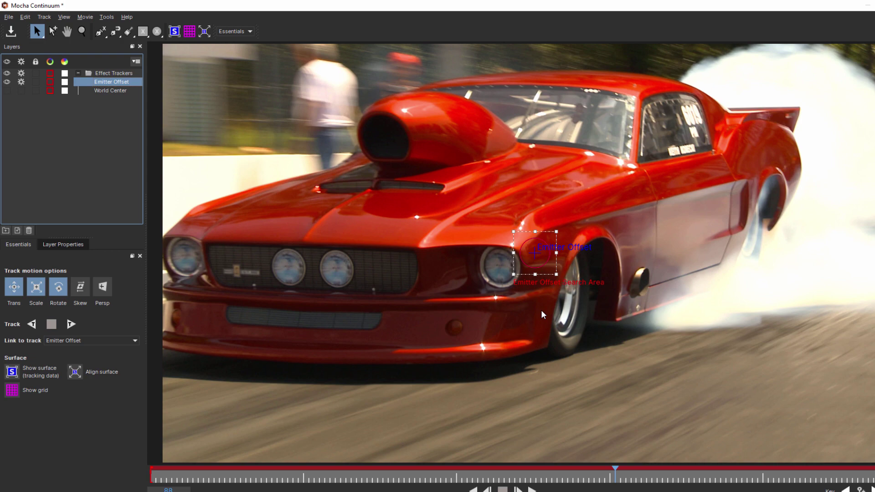
click(706, 476)
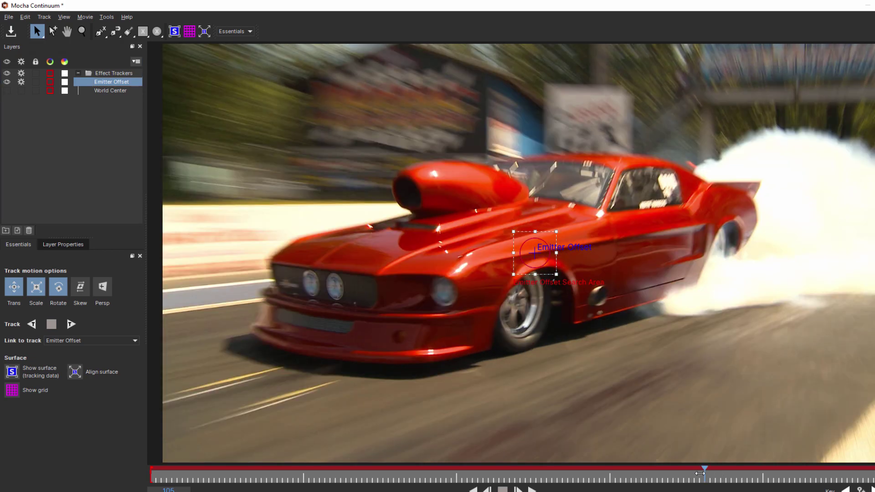
drag(706, 474, 759, 478)
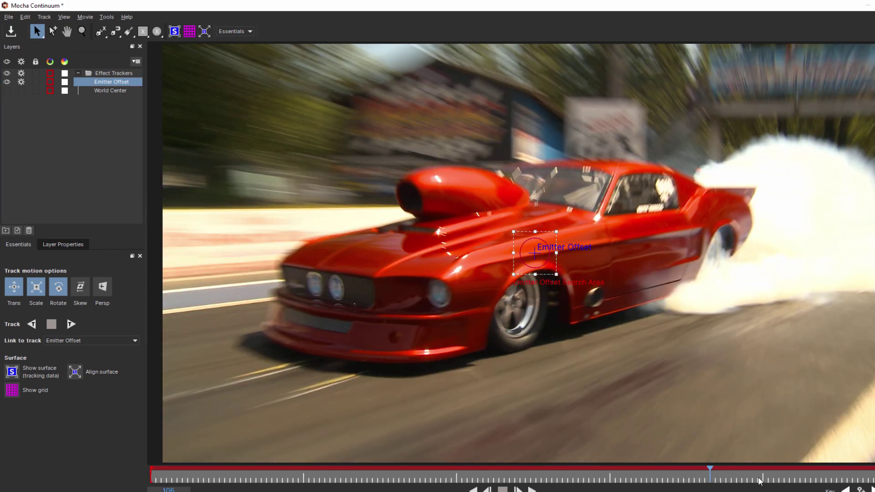
key(Left)
key(Left)
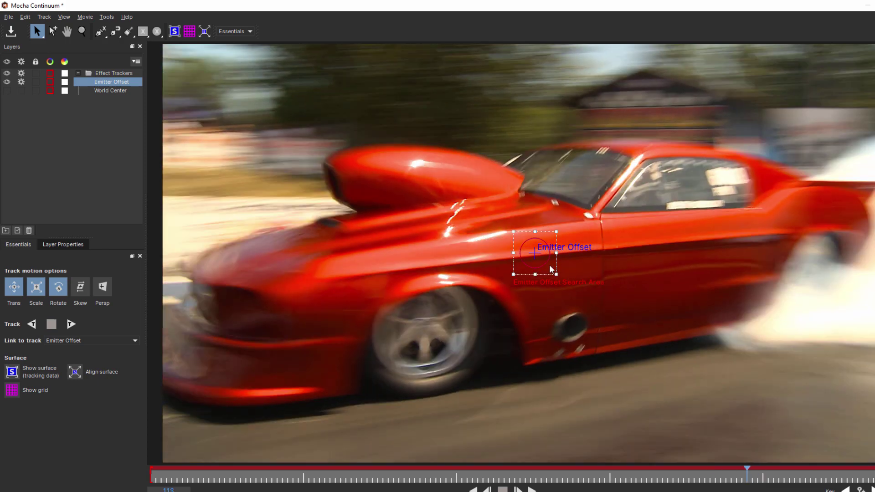
drag(542, 271, 582, 343)
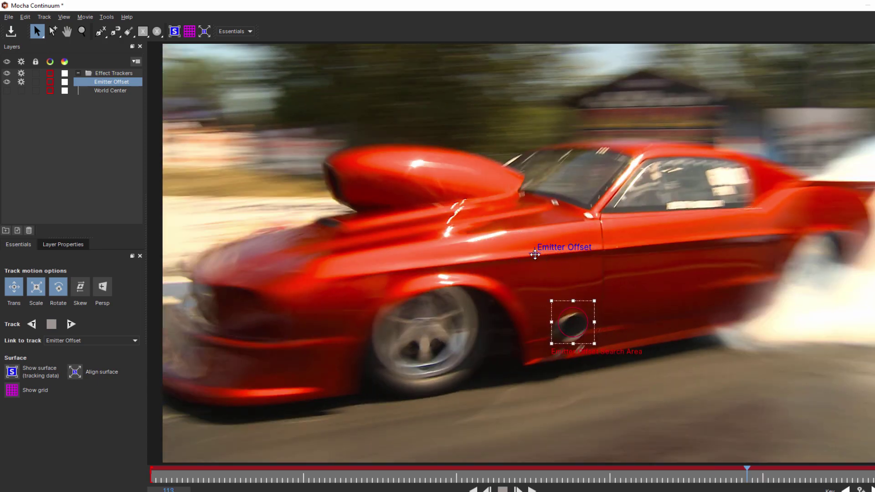
drag(534, 253, 574, 326)
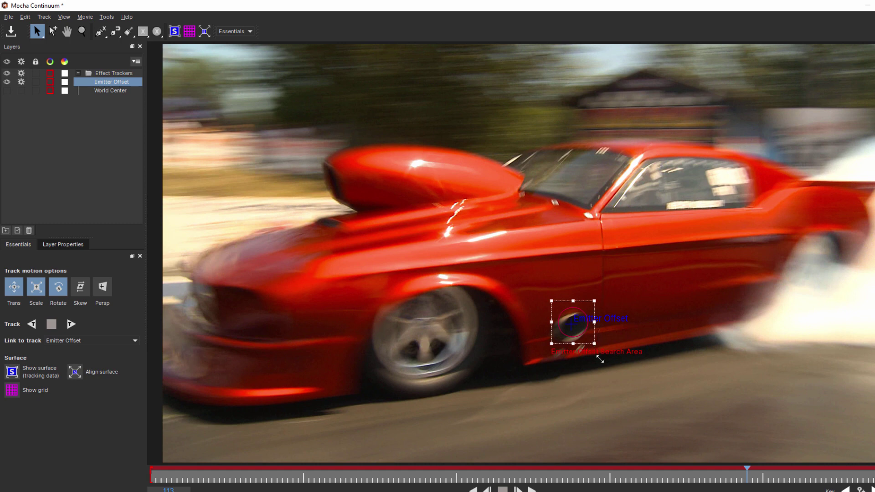
drag(600, 359, 574, 326)
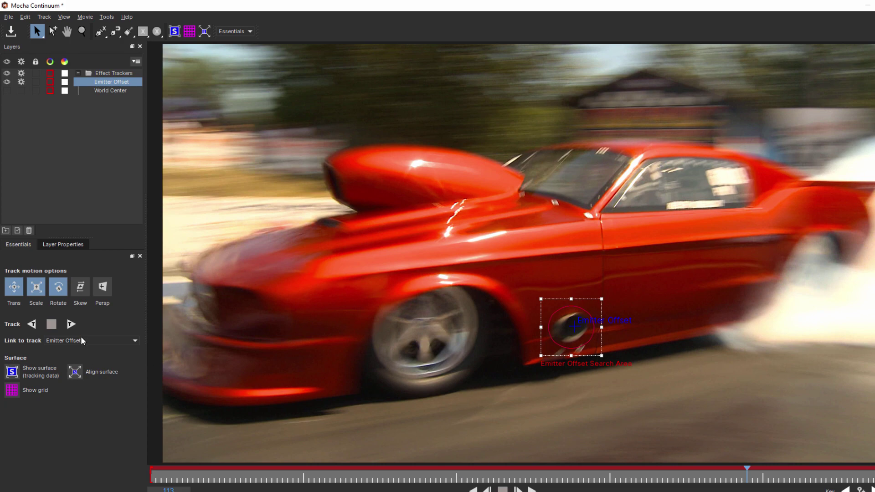
- Track the Emitter Offset forward to the clip's end and backward to its start
click(70, 324)
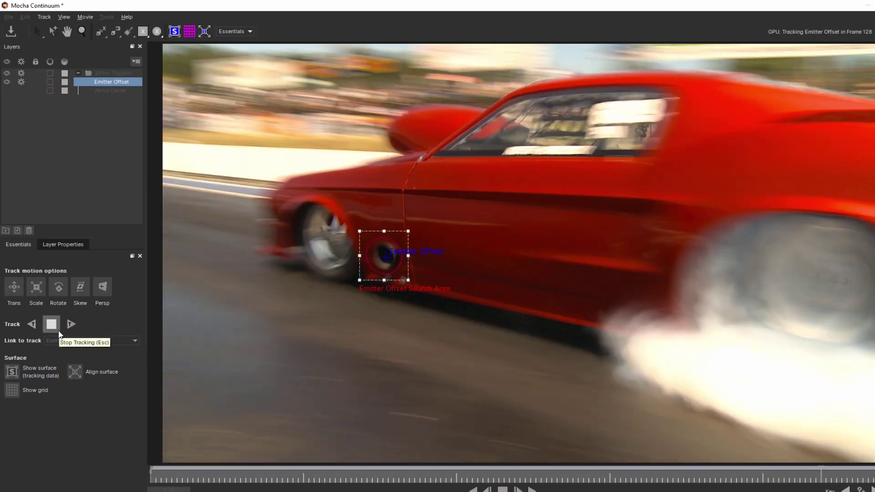
click(48, 324)
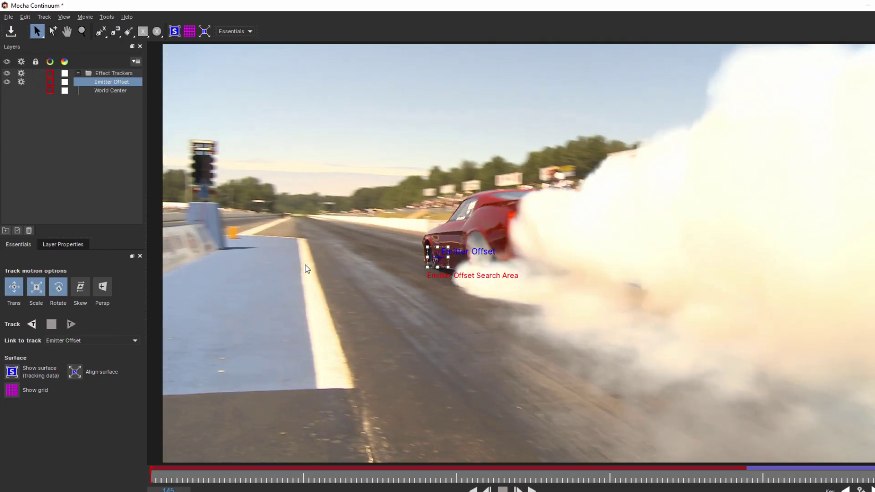
click(35, 325)
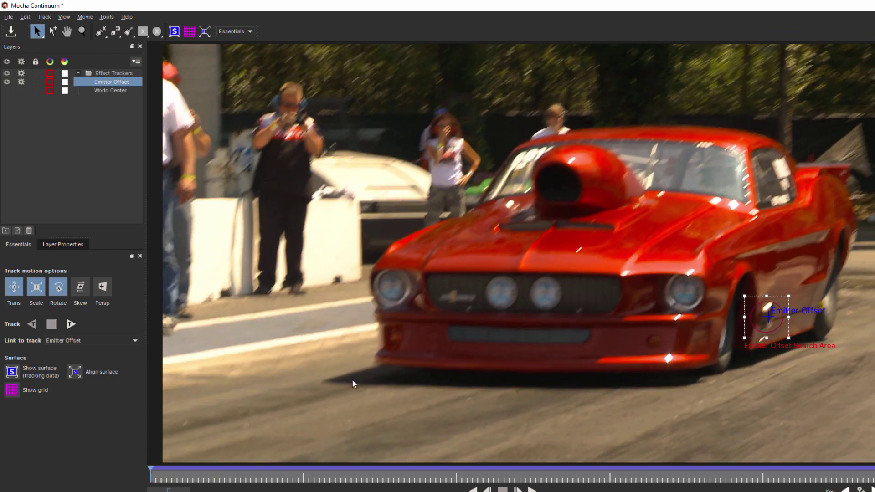
- At frame 88, show the World Center tracker again and move its search area and point onto the exhaust pipe
click(613, 479)
click(21, 93)
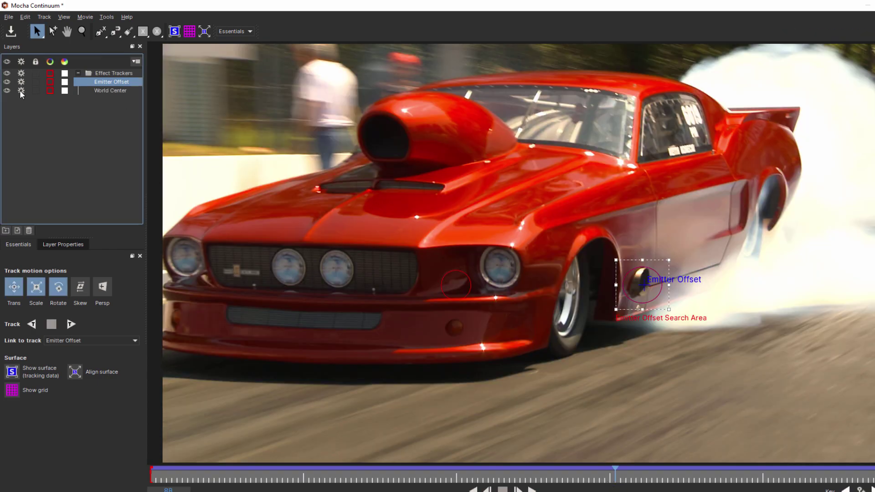
click(461, 292)
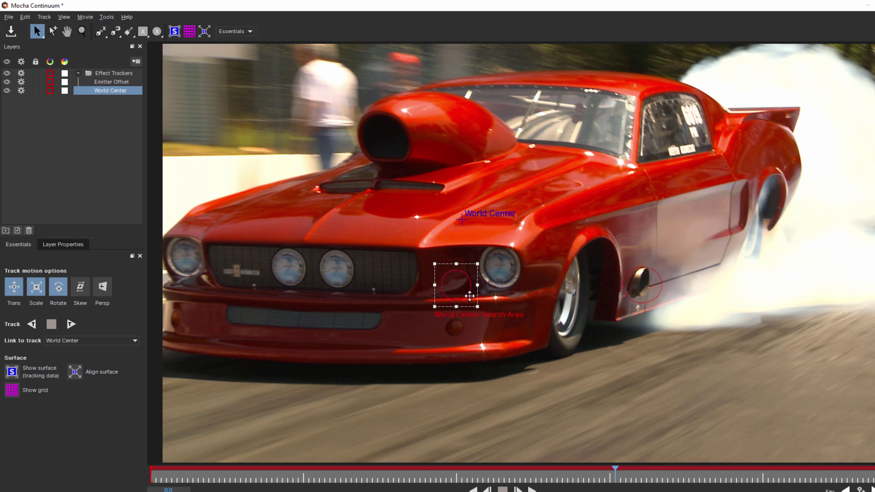
drag(469, 294, 654, 290)
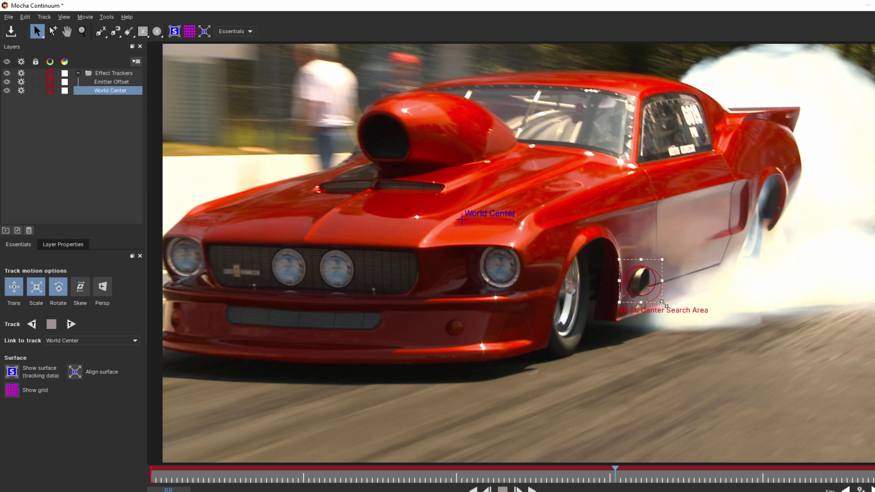
drag(461, 219, 644, 284)
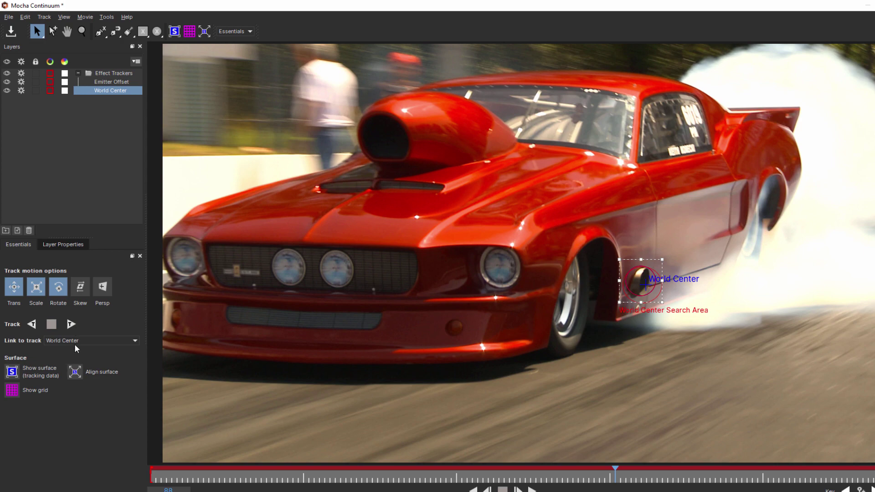
- Link the World Center tracker to the Emitter Offset track, and close Mocha with the changes saved
click(86, 341)
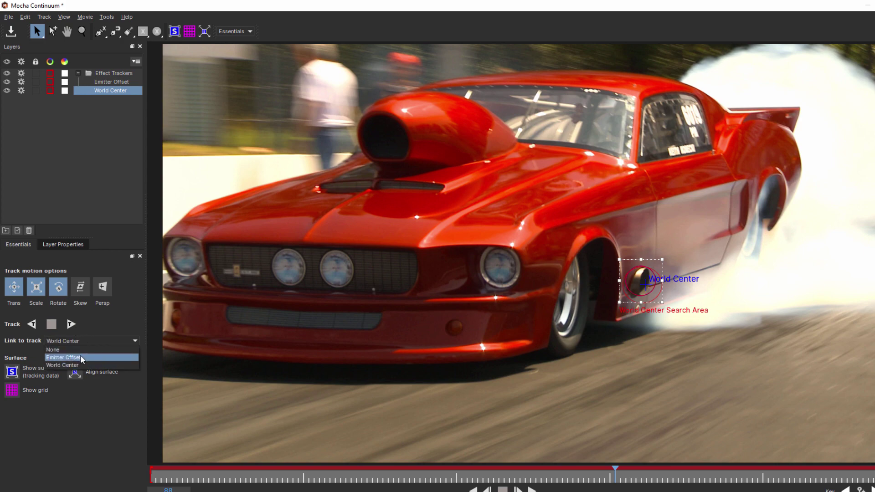
click(83, 359)
key(t)
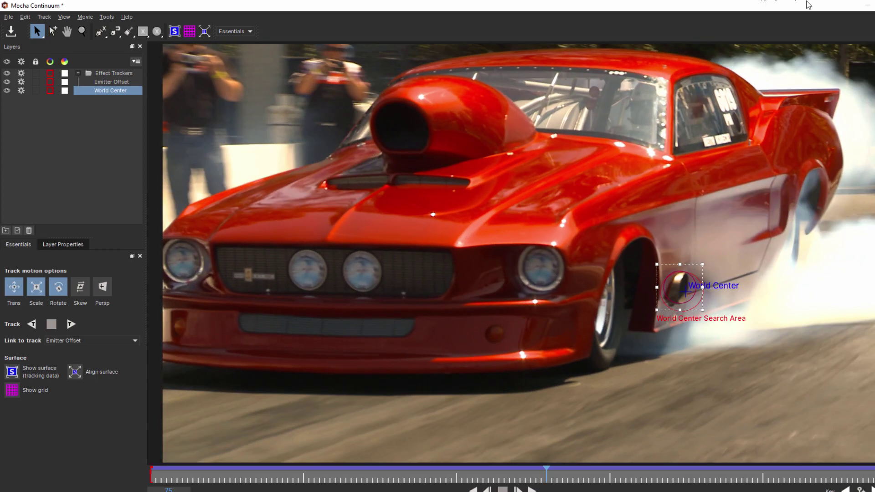
click(873, 5)
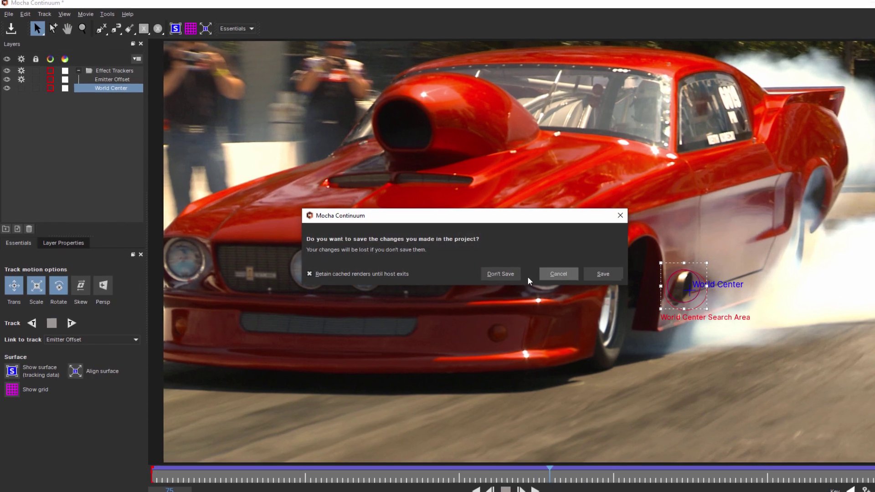
click(606, 272)
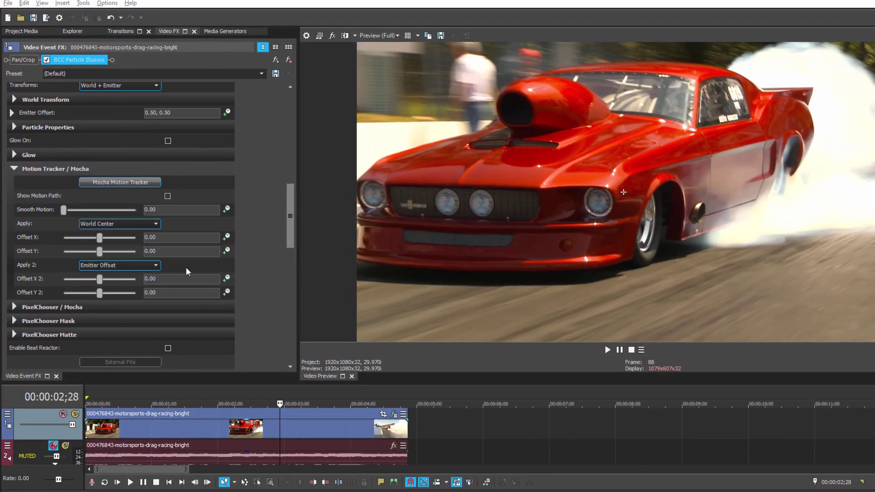
- Show the motion path of the tracked data and play the clip to check it
click(168, 196)
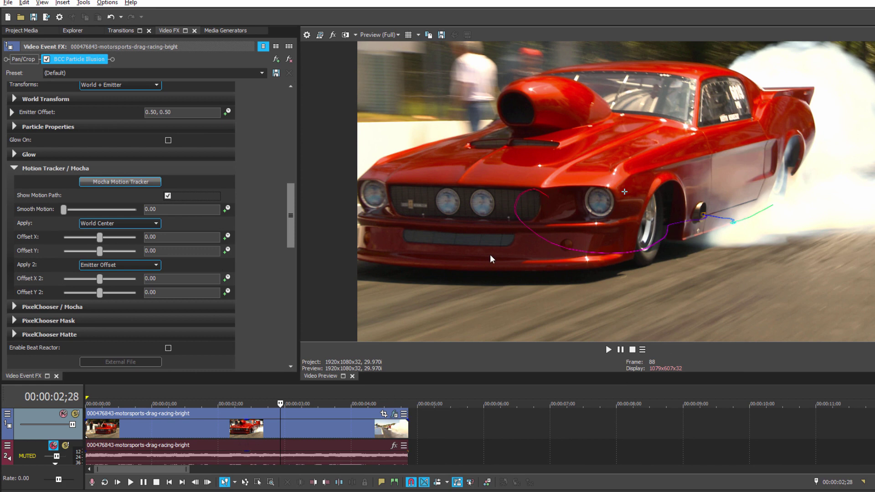
drag(281, 403, 183, 404)
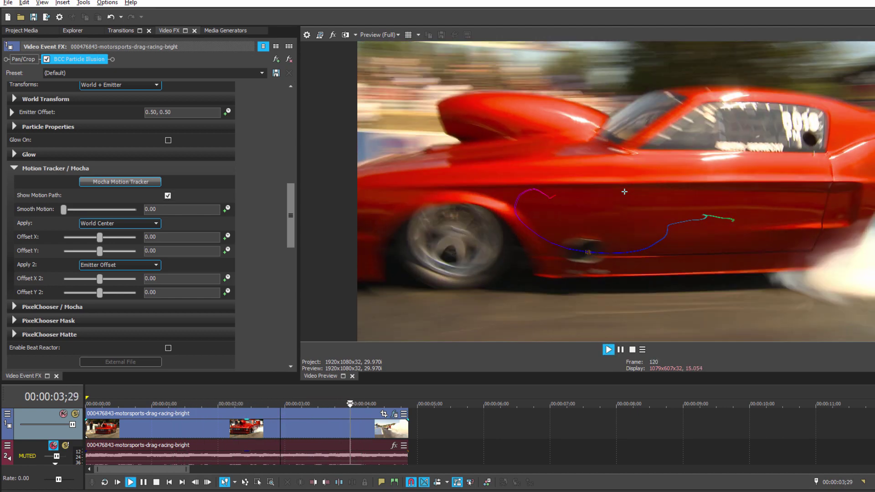
key(space)
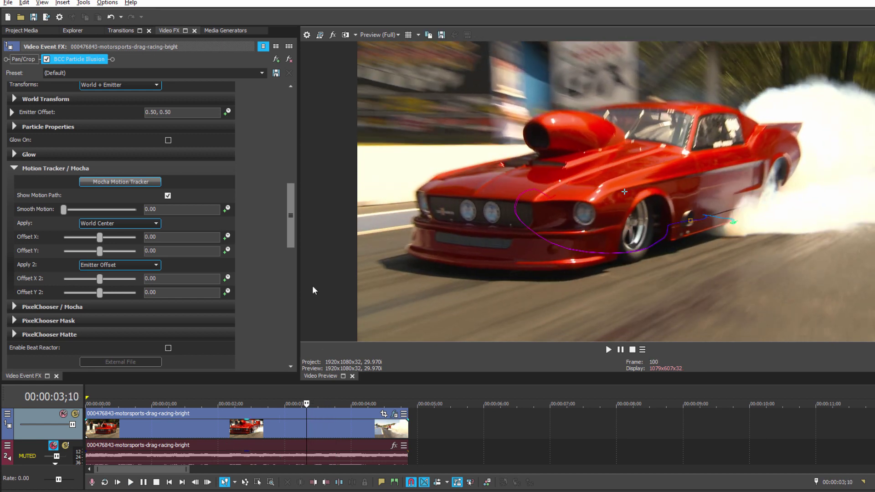
- Launch Particle Illusion and search the emitter library for "new flames trail"
drag(289, 238, 303, 127)
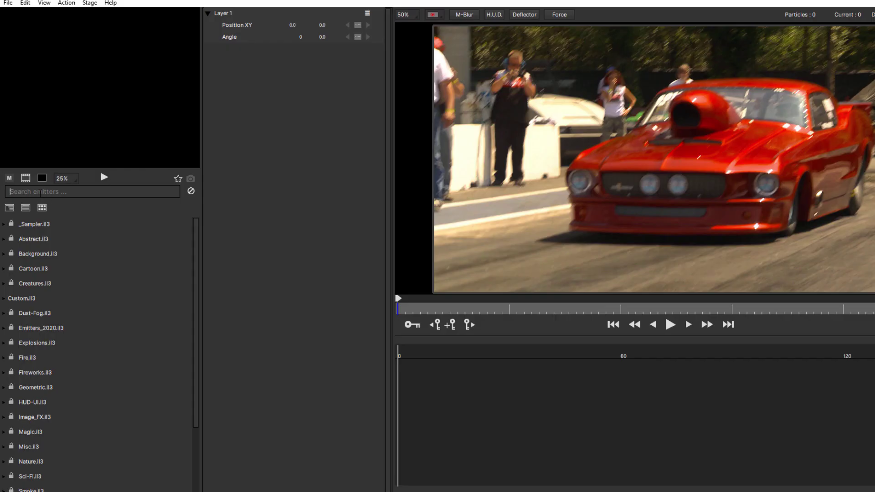
text(new f)
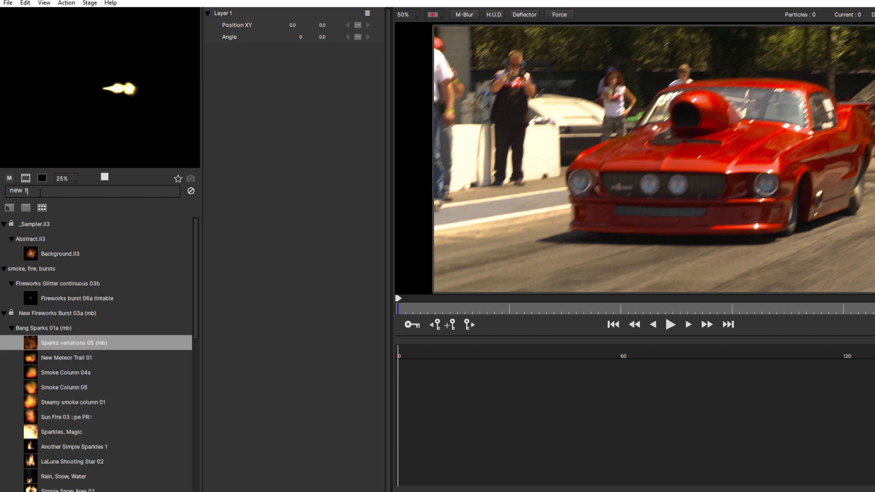
text(lames trail)
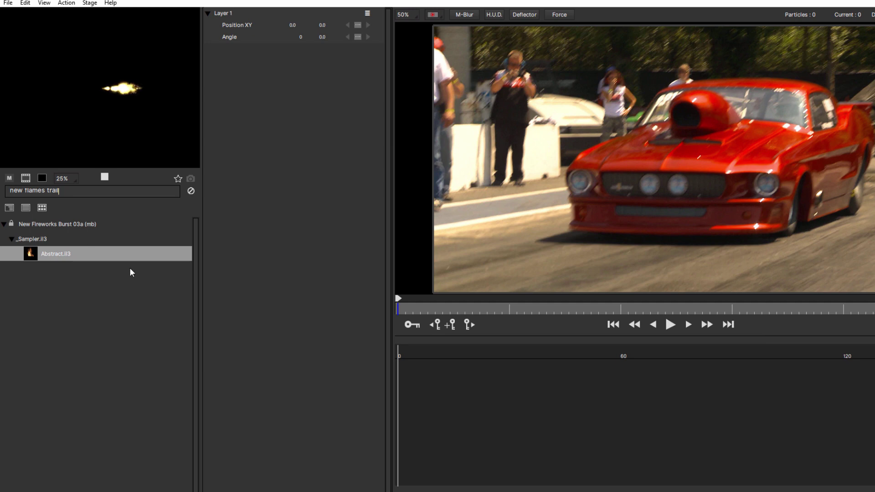
- Place the New Flames Trail 01 emitter from the library on the car's exhaust pipe at frame 8
click(52, 252)
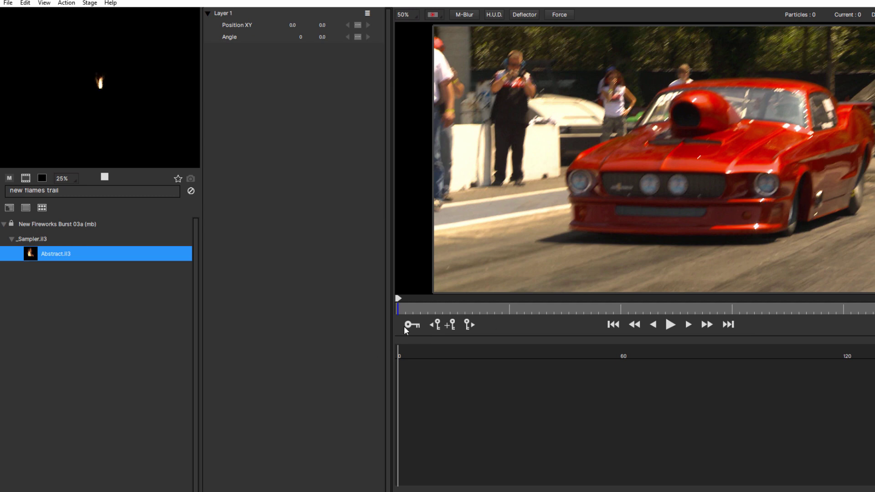
drag(414, 308, 433, 313)
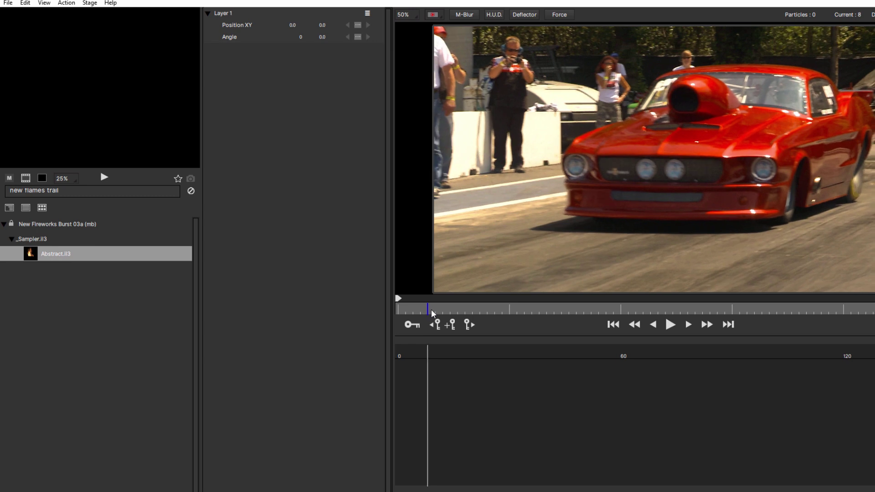
click(820, 185)
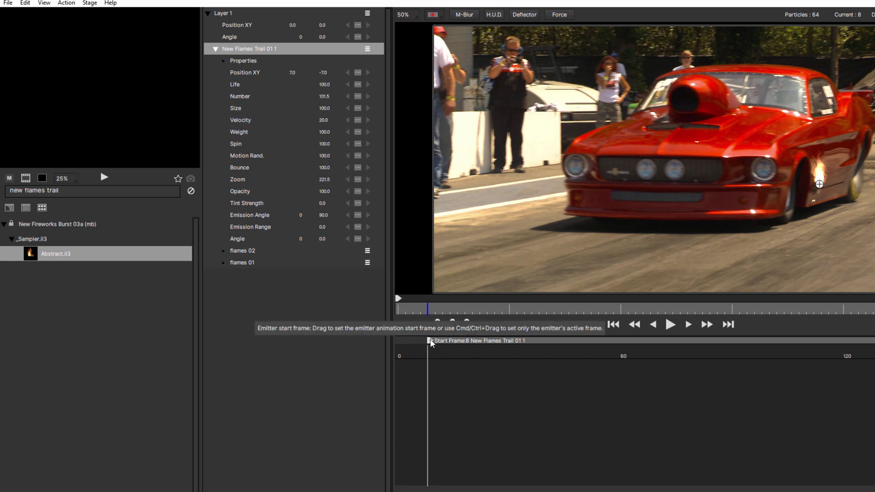
- Move the flame emitter's start to frame 7, preview the animation, and close Particle Illusion with the changes saved
mouse_move(430, 340)
mouse_down()
mouse_move(457, 343)
mouse_move(390, 351)
mouse_move(428, 350)
mouse_up()
key(space)
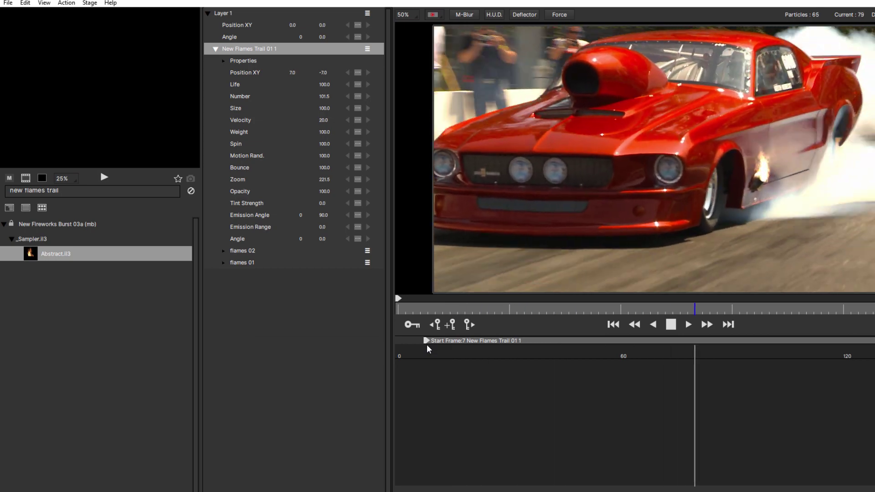
key(alt+F4)
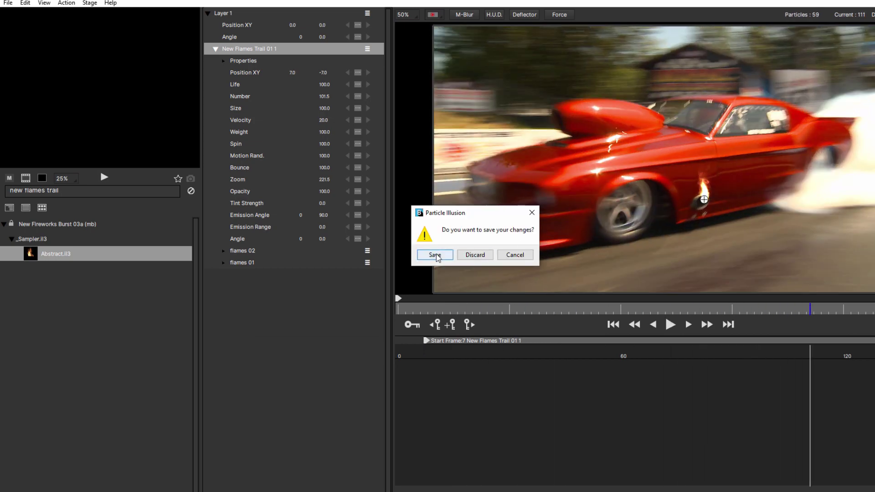
click(435, 254)
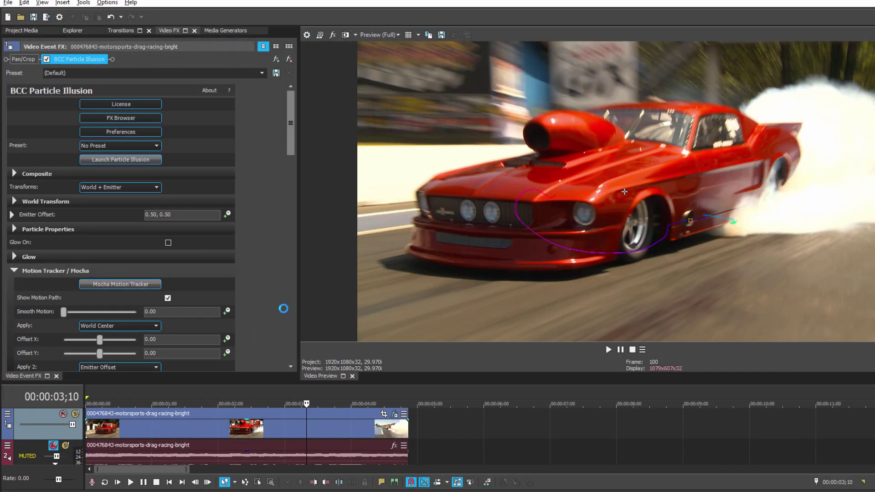
- Fine-tune the flame's vertical position on the exhaust by setting the tracker's Offset Y 2 to 0.68
drag(289, 148, 295, 307)
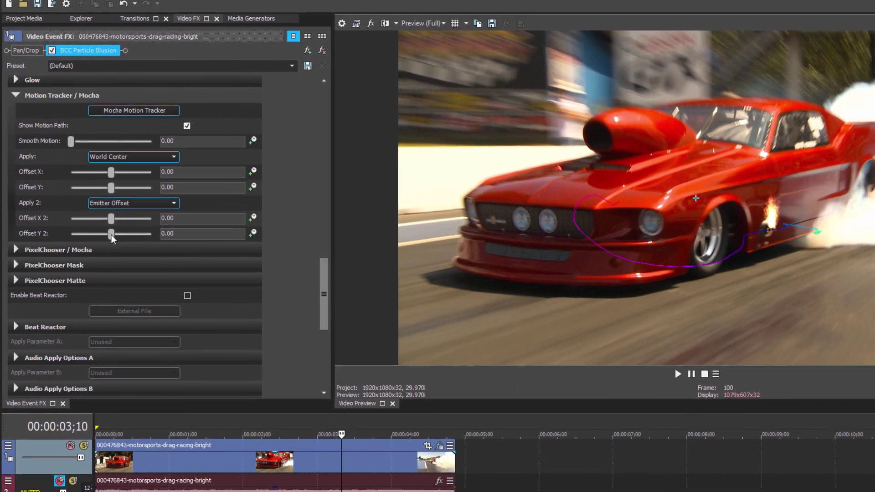
mouse_move(109, 231)
mouse_down()
mouse_move(117, 242)
mouse_move(118, 225)
mouse_move(114, 238)
mouse_up()
text(0)
key(Return)
scroll(20, 207, up, 6)
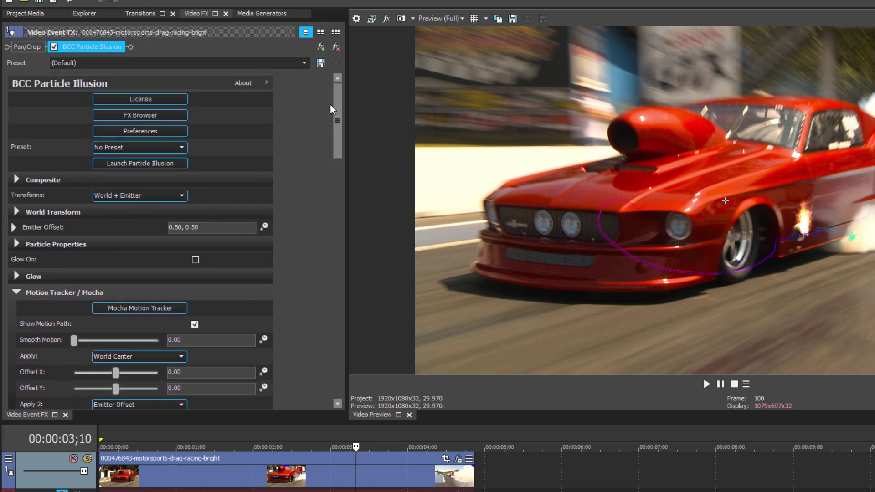
- In the World Transform settings, enlarge the flame to a Master Scale of 163 and set Rotate to 65
click(17, 213)
drag(115, 248, 124, 246)
drag(116, 293, 120, 293)
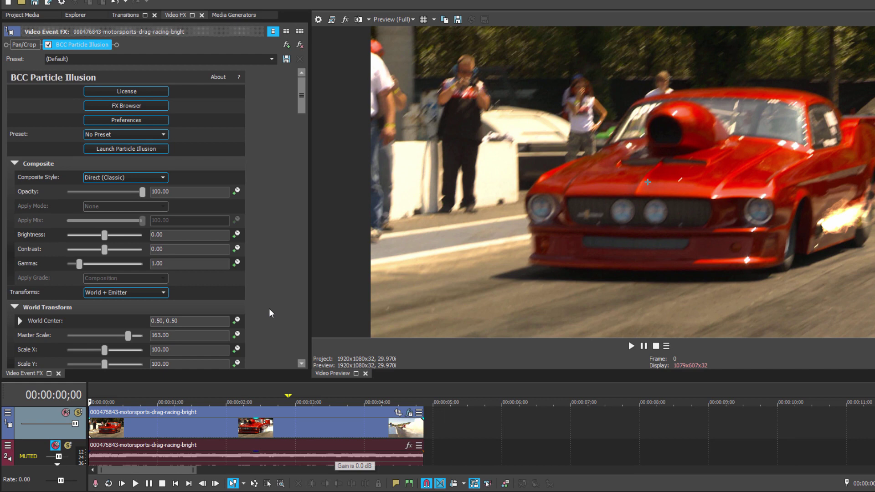
- Set the Composite Style to Alpha + Apply Mode and choose Lighten as the Apply Mode
click(163, 179)
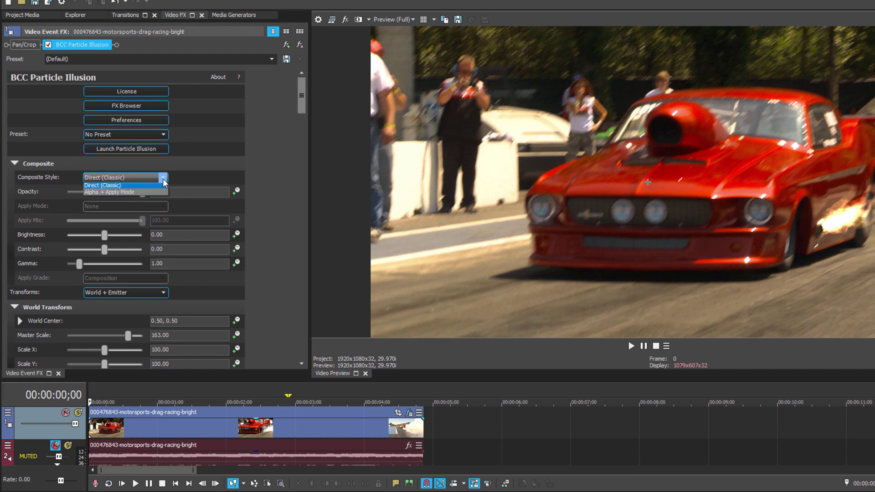
click(156, 194)
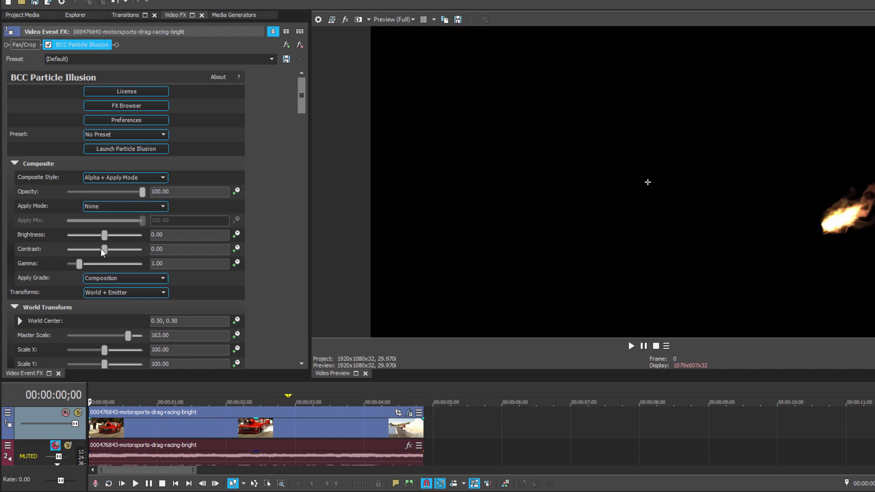
click(163, 206)
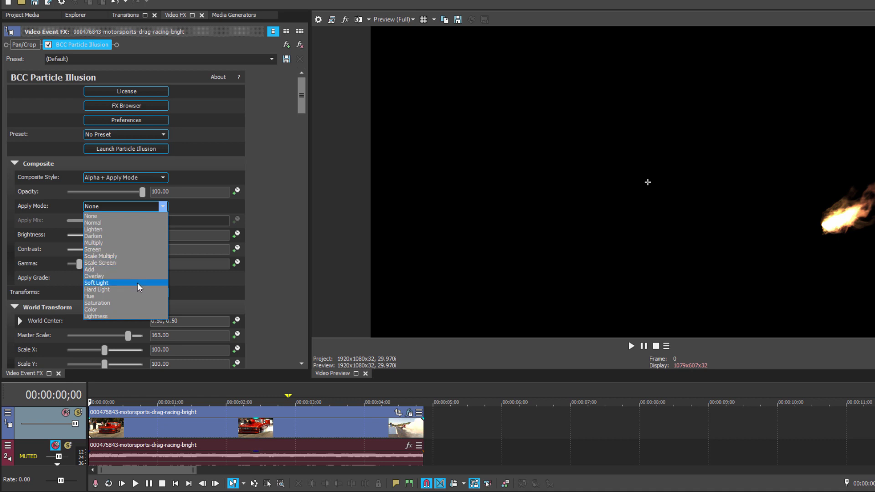
click(122, 230)
- Turn on the glow and apply it to Particles Only
scroll(280, 216, down, 8)
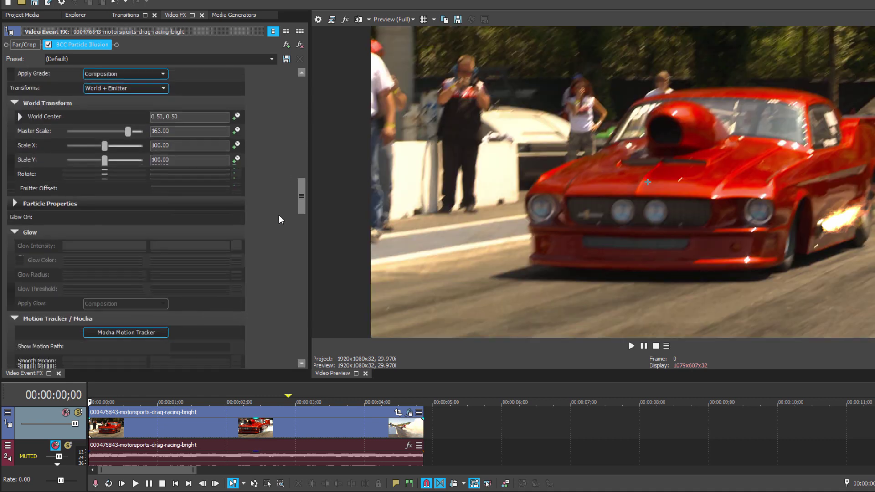
click(176, 187)
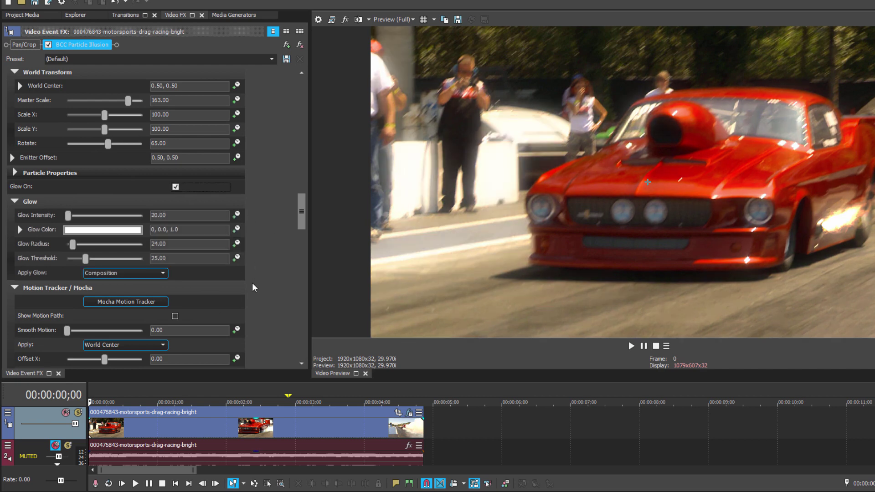
click(162, 274)
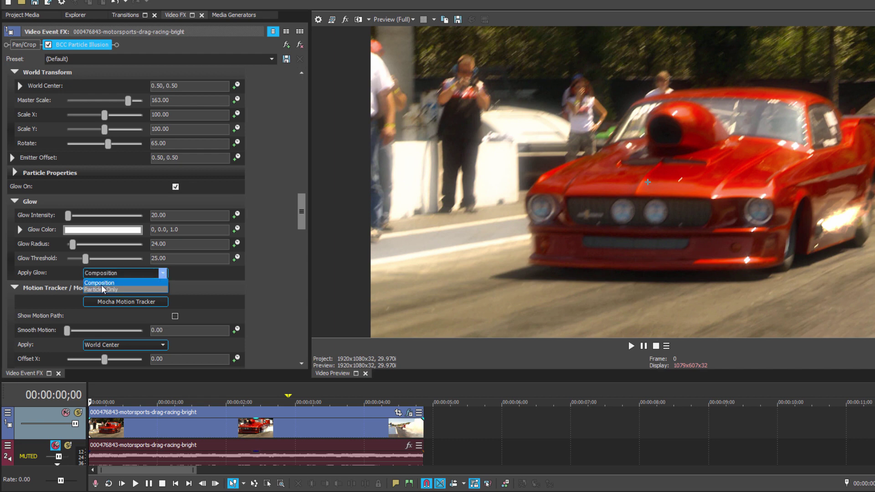
click(128, 290)
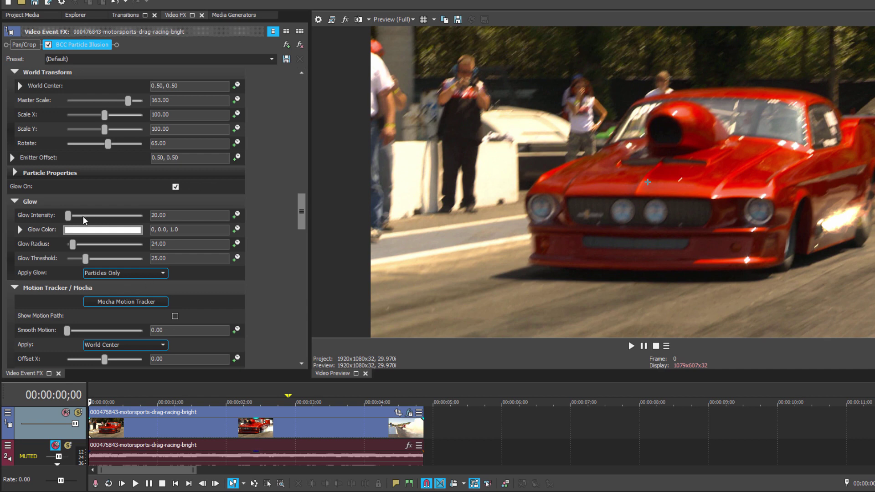
- Set the Glow Intensity to 13.61, the Glow Radius to 24.49, and the Glow Color to red (0, 0.91, 0.93)
mouse_move(73, 247)
mouse_down()
mouse_move(80, 246)
mouse_move(72, 248)
mouse_up()
drag(68, 216, 74, 246)
click(94, 233)
click(111, 260)
click(281, 231)
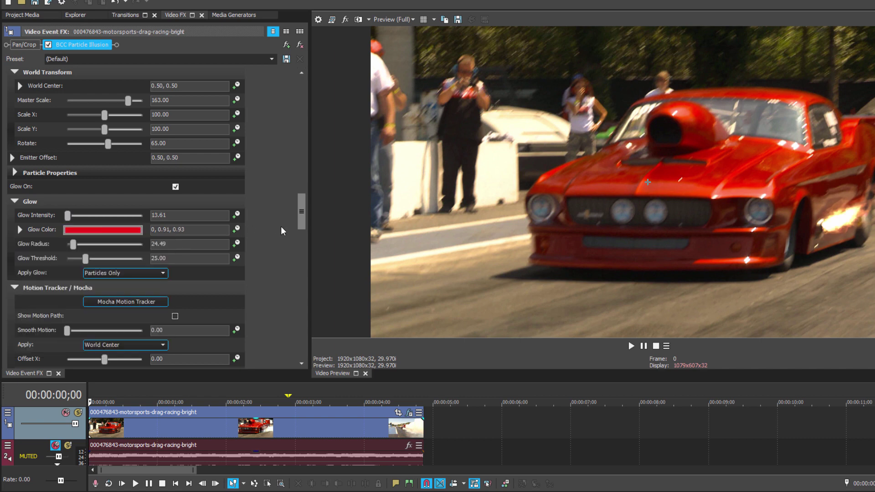
- Play the clip from the start to check the tracked, glowing exhaust flame
scroll(308, 220, down, 3)
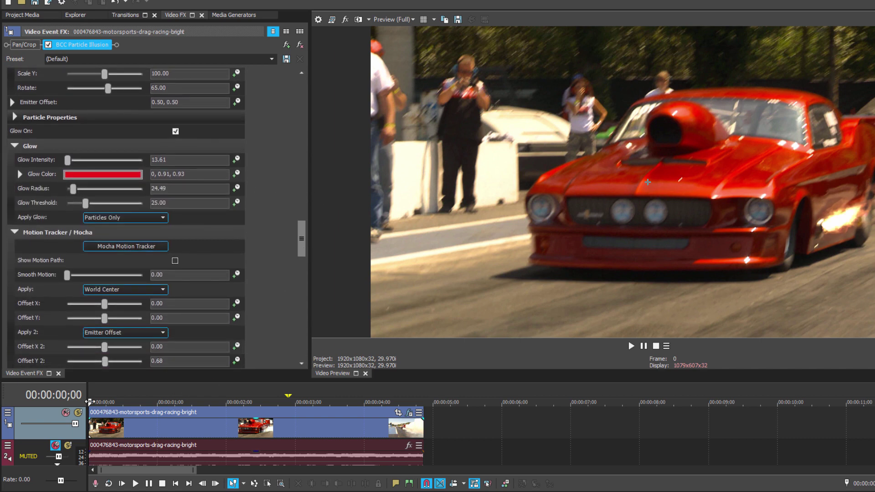
key(space)
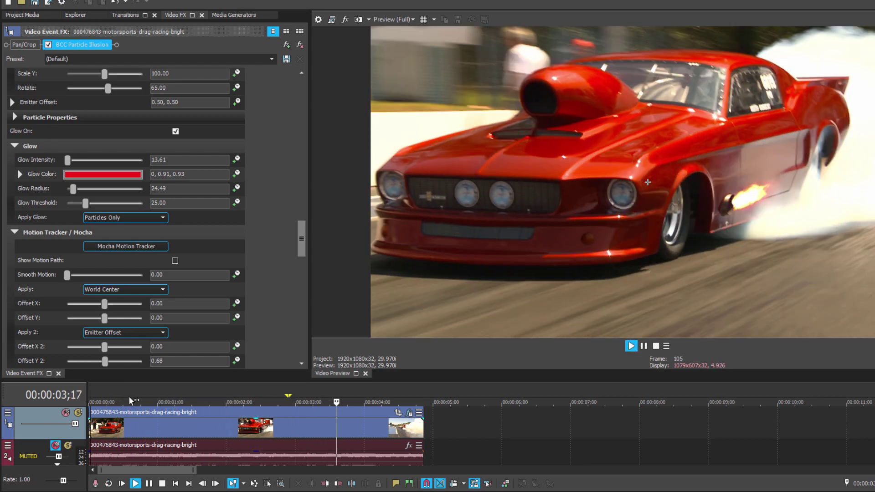
key(space)
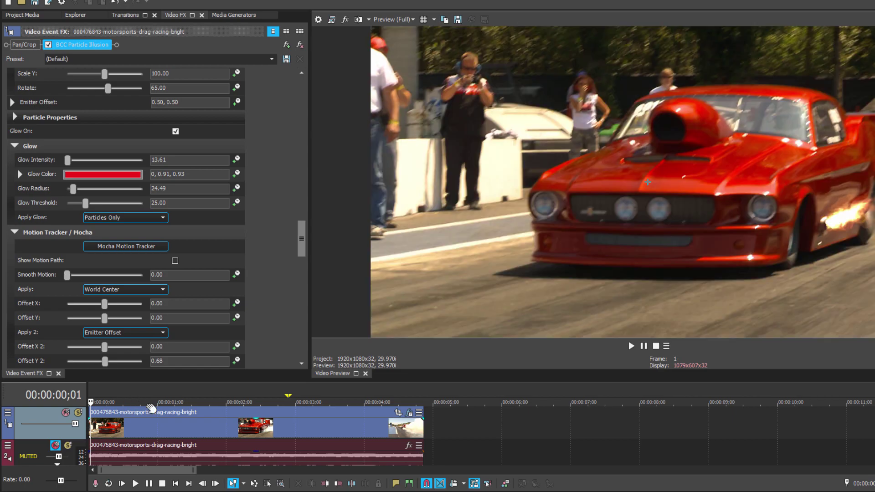